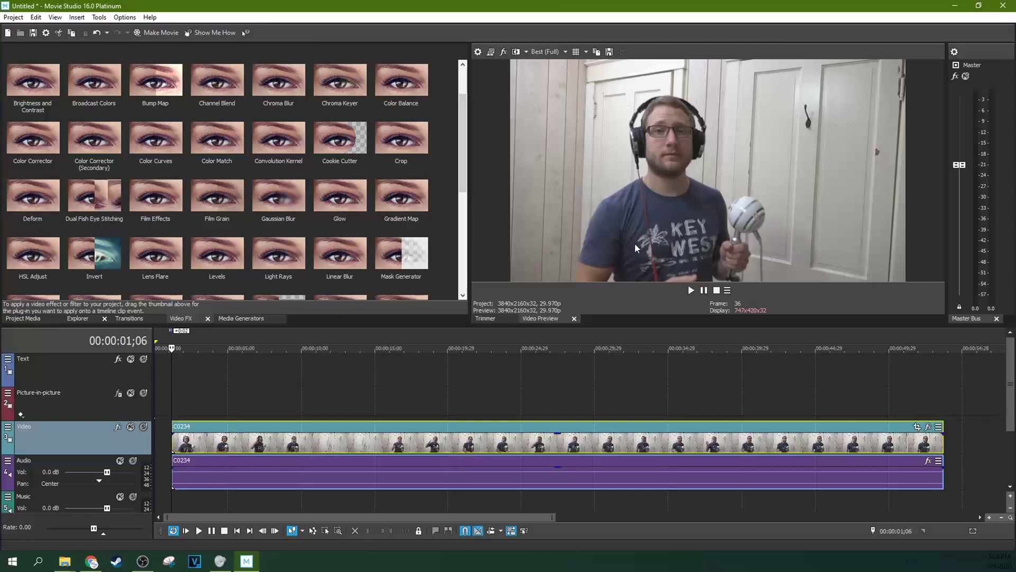
Open the Pan/Crop settings for the C0234 clip
{"action": "left_click_drag", "start_coordinate": [461, 152], "coordinate": [458, 212]}
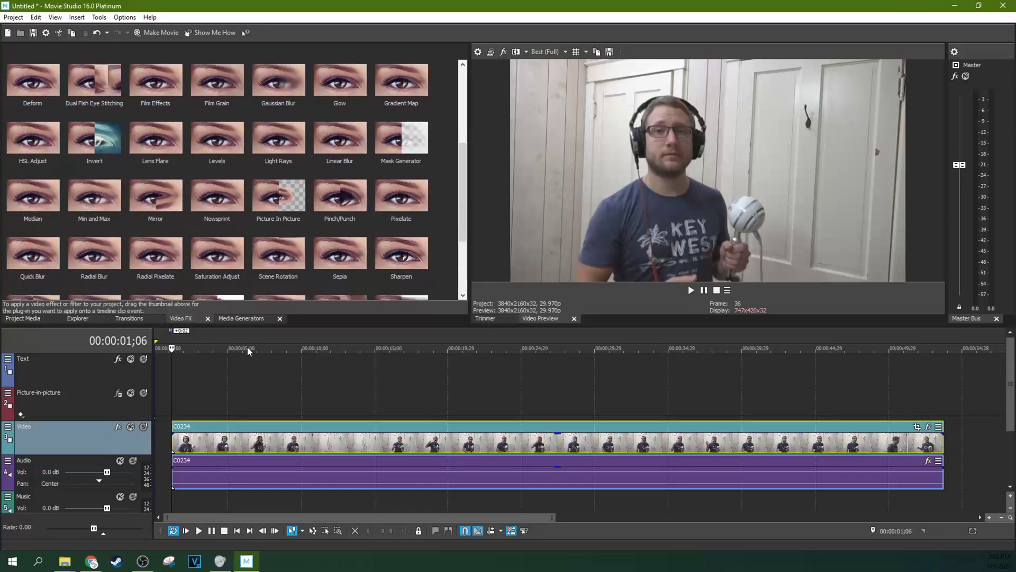
{"action": "scroll", "coordinate": [186, 424], "scroll_direction": "up", "scroll_amount": 3}
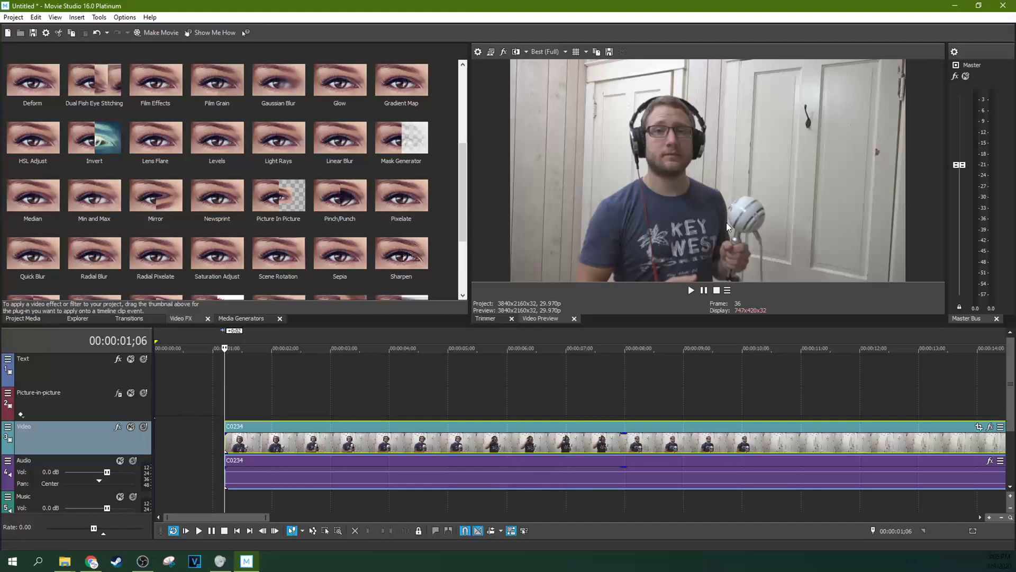
{"action": "scroll", "coordinate": [656, 372], "scroll_direction": "down", "scroll_amount": 4}
{"action": "scroll", "coordinate": [736, 451], "scroll_direction": "down", "scroll_amount": 2}
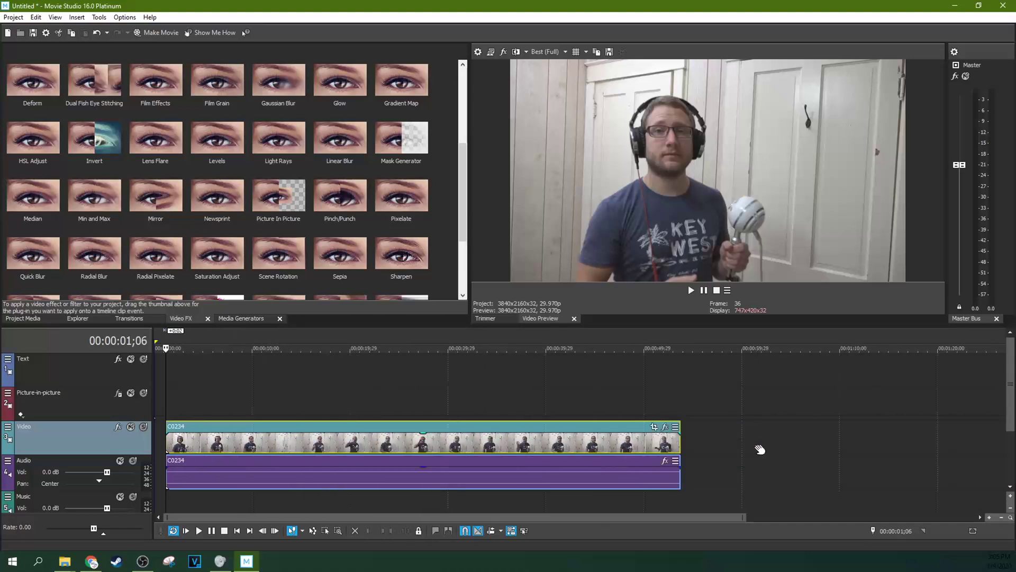
{"action": "left_click", "coordinate": [657, 435]}
{"action": "left_click", "coordinate": [654, 427]}
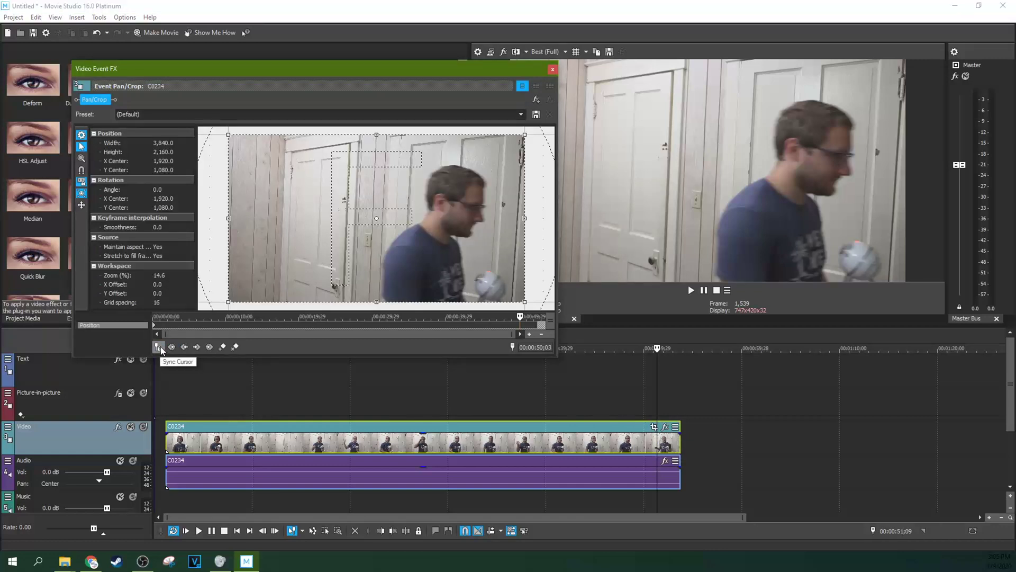
At the clip start, shrink the crop frame to a tight zoom on the wall
{"action": "left_click", "coordinate": [215, 324]}
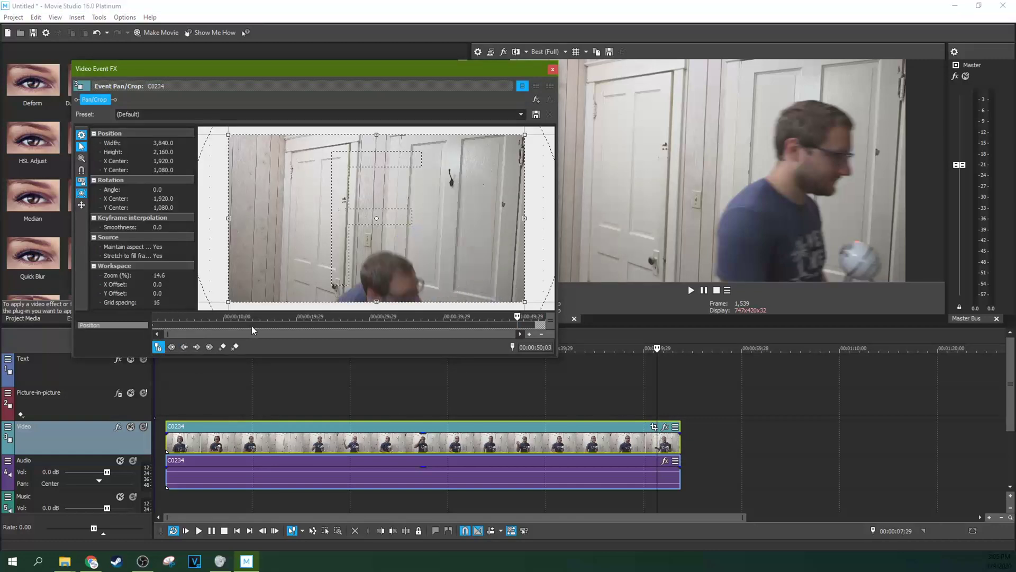
{"action": "left_click", "coordinate": [308, 328]}
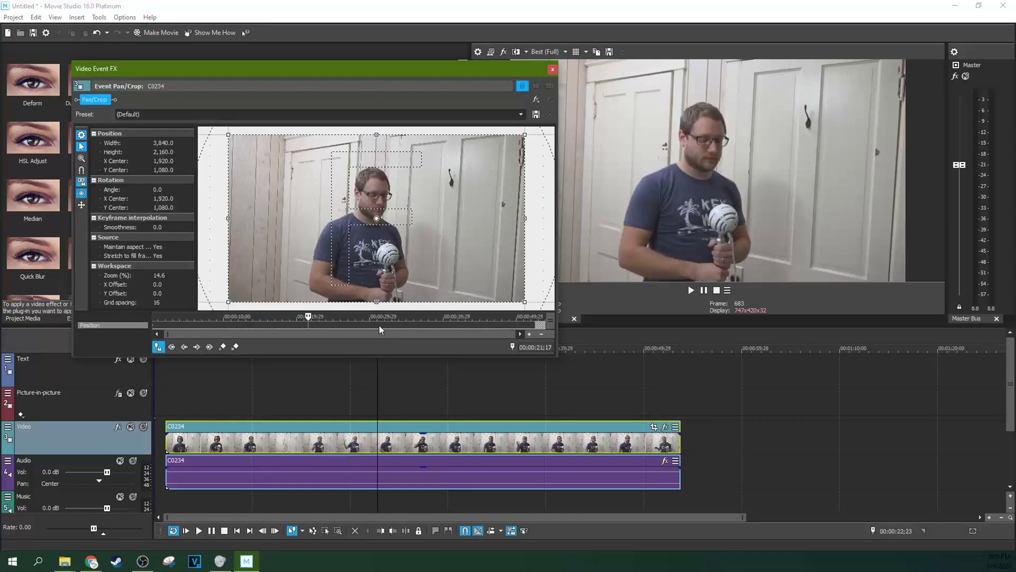
{"action": "left_click_drag", "start_coordinate": [292, 334], "coordinate": [195, 332]}
{"action": "left_click", "coordinate": [154, 324]}
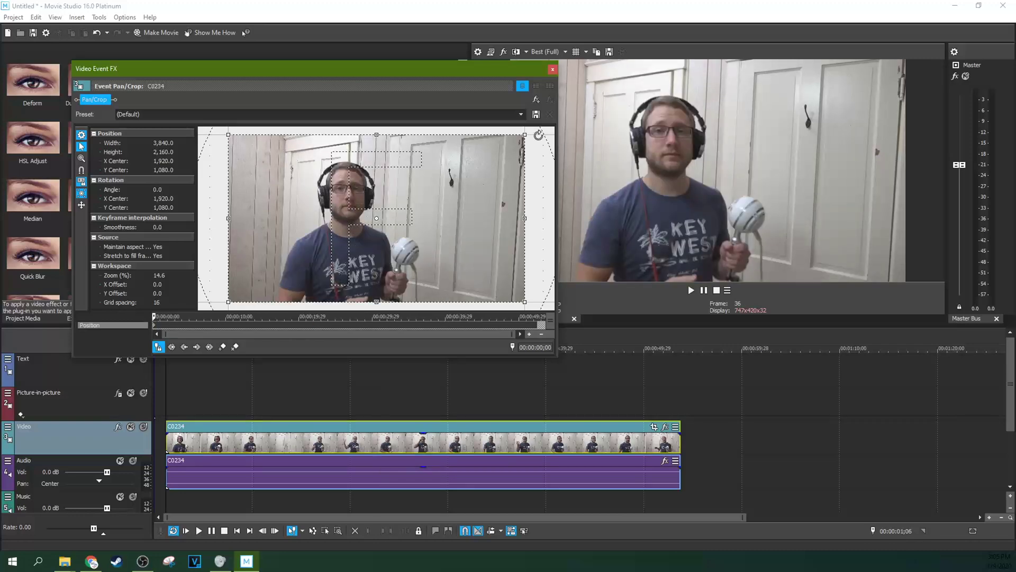
{"action": "left_click_drag", "start_coordinate": [524, 135], "coordinate": [410, 245]}
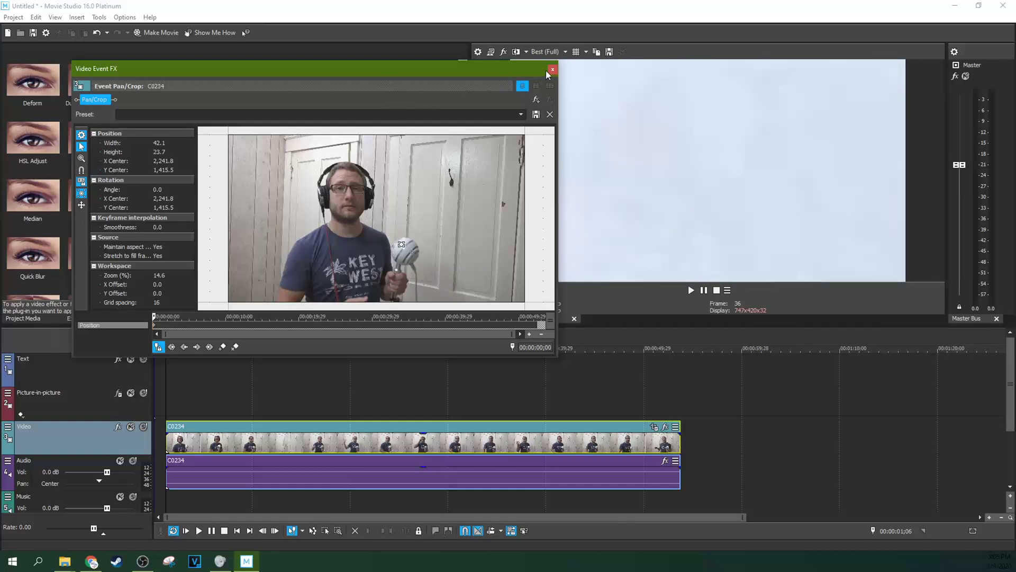
Add a second keyframe reset to the full 16:9 frame, placed at 00:00:01;18
{"action": "left_click", "coordinate": [162, 327]}
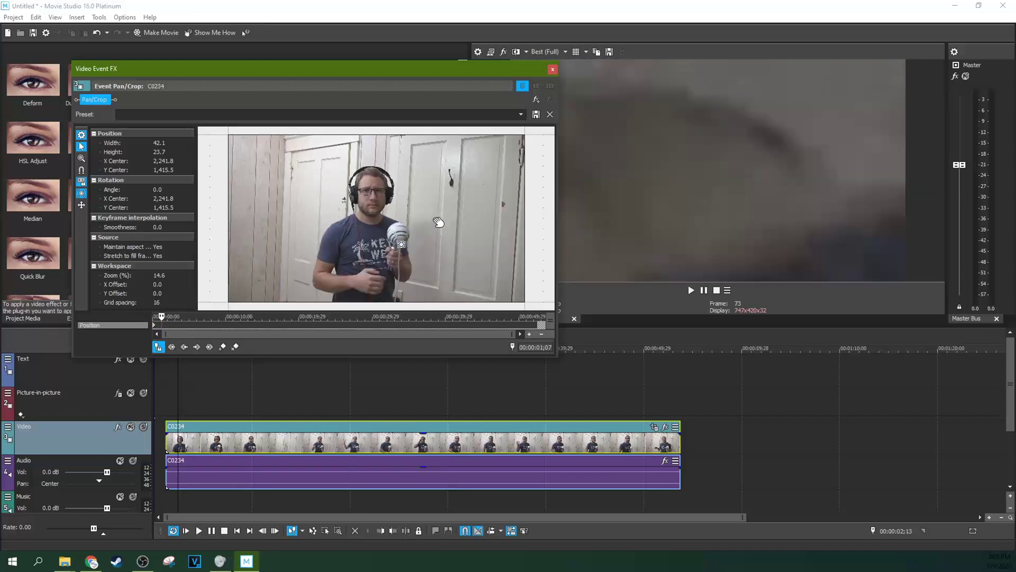
{"action": "left_click", "coordinate": [224, 348]}
{"action": "left_click", "coordinate": [521, 115]}
{"action": "left_click", "coordinate": [450, 144]}
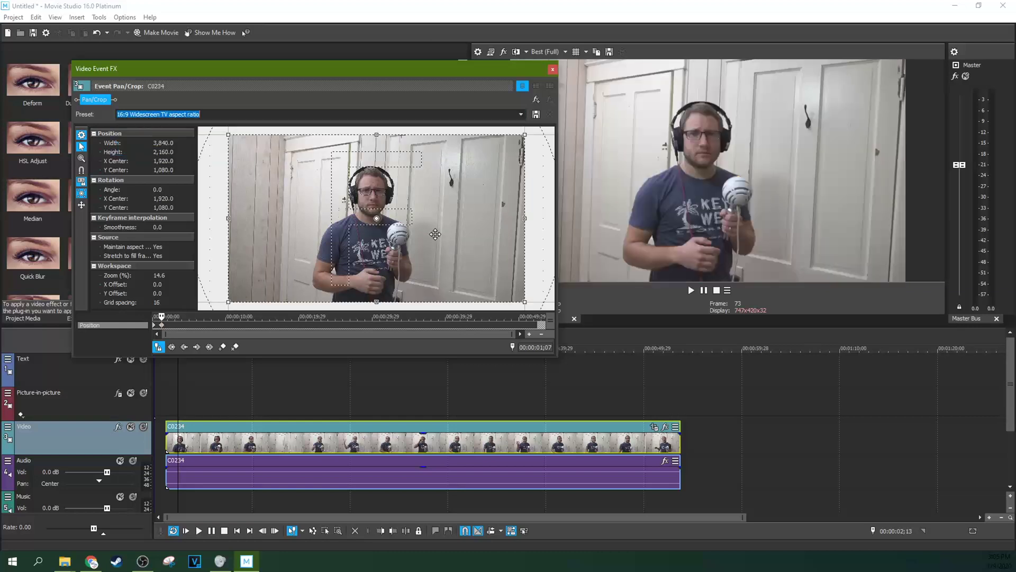
{"action": "left_click", "coordinate": [157, 329]}
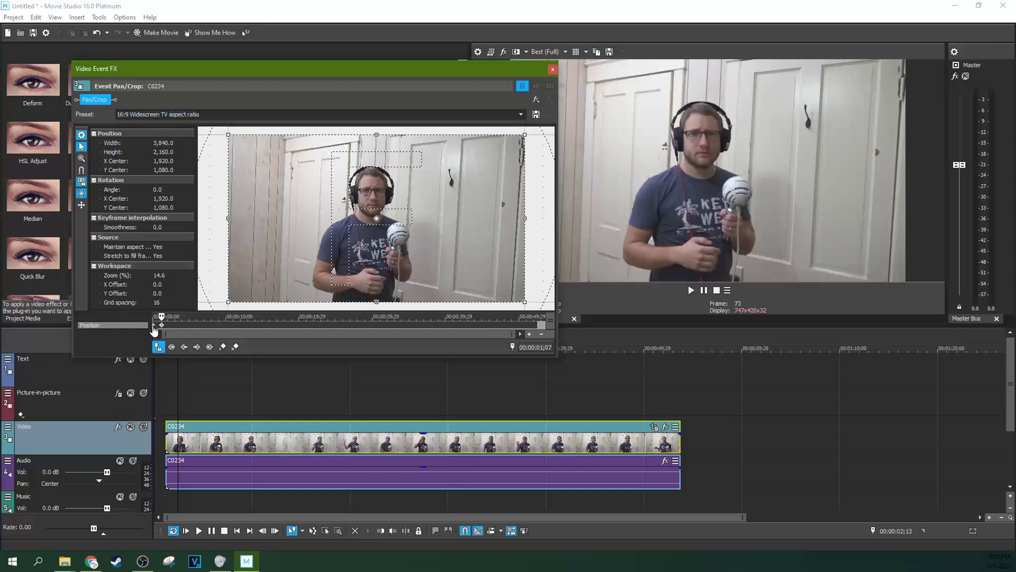
{"action": "left_click_drag", "start_coordinate": [161, 325], "coordinate": [165, 325]}
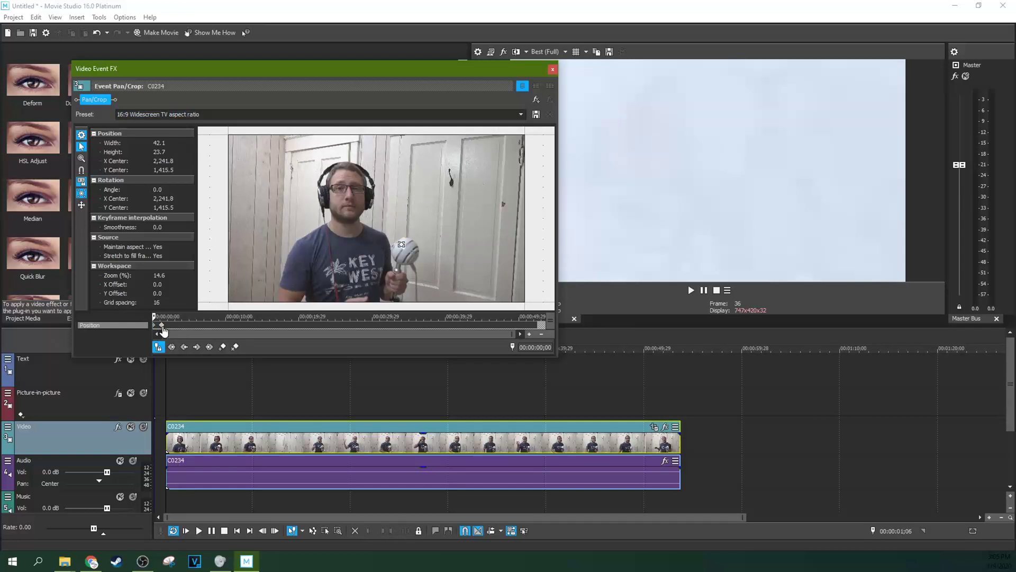
{"action": "left_click", "coordinate": [165, 325]}
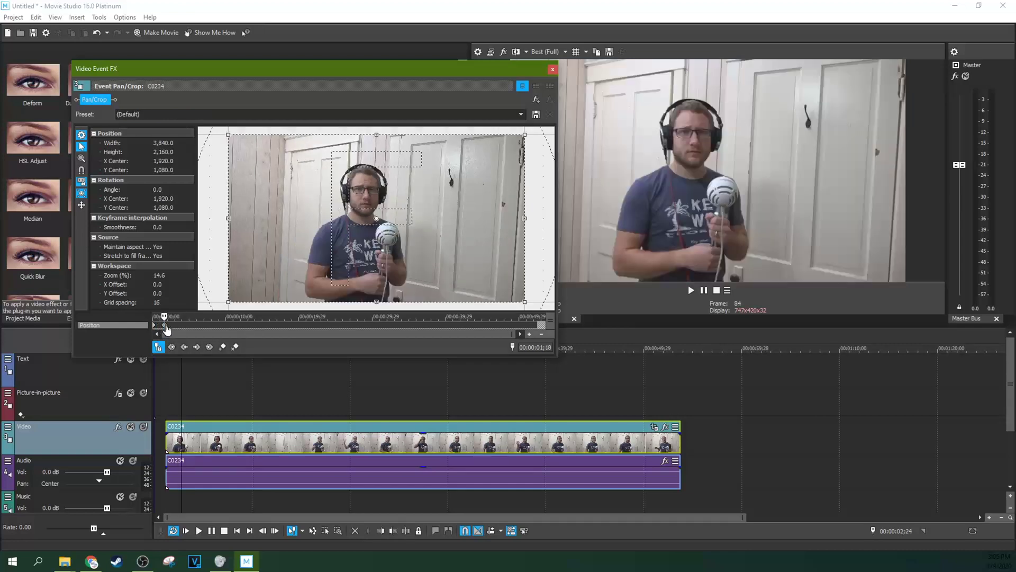
{"action": "left_click_drag", "start_coordinate": [411, 71], "coordinate": [836, 138]}
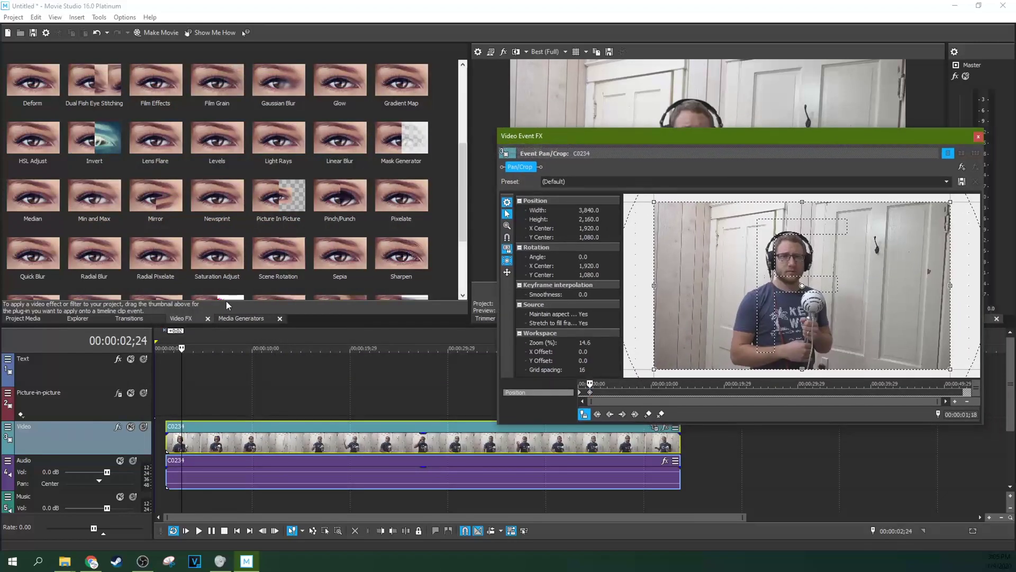
Drag the White Balance effect from Video FX onto the C0234 clip
{"action": "scroll", "coordinate": [277, 178], "scroll_direction": "down", "scroll_amount": 3}
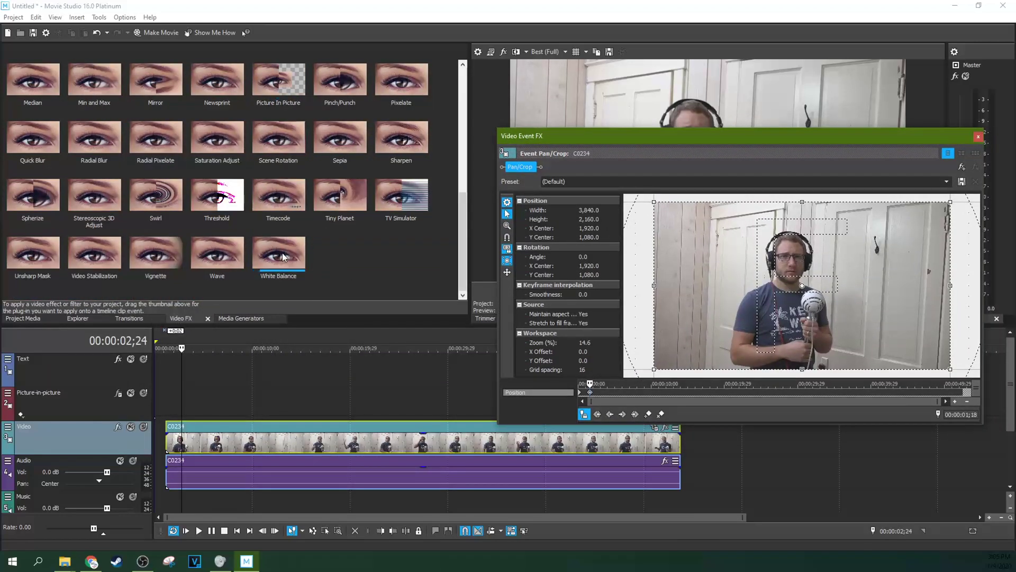
{"action": "left_click_drag", "start_coordinate": [285, 256], "coordinate": [299, 366]}
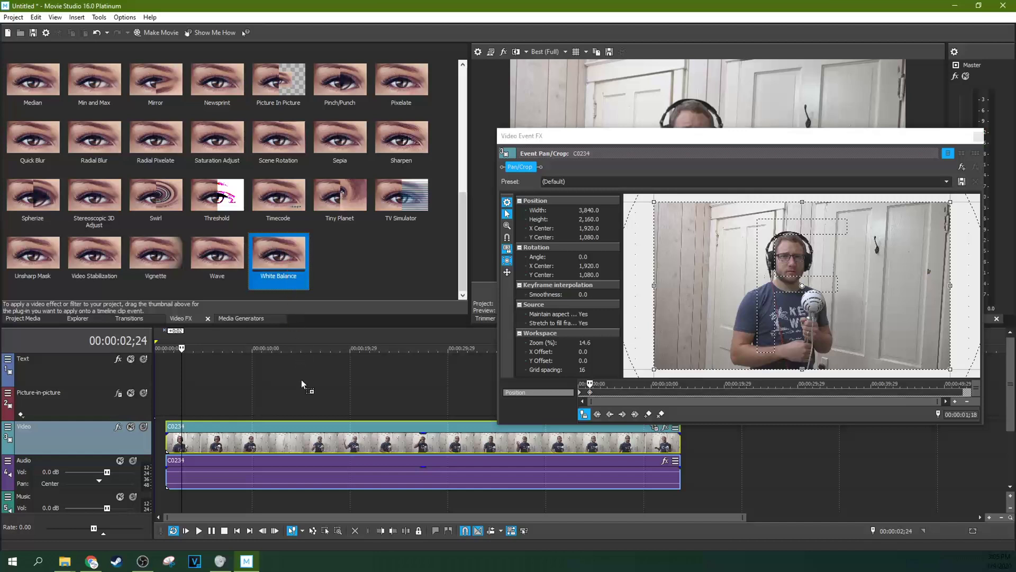
{"action": "left_click_drag", "start_coordinate": [307, 425], "coordinate": [307, 426]}
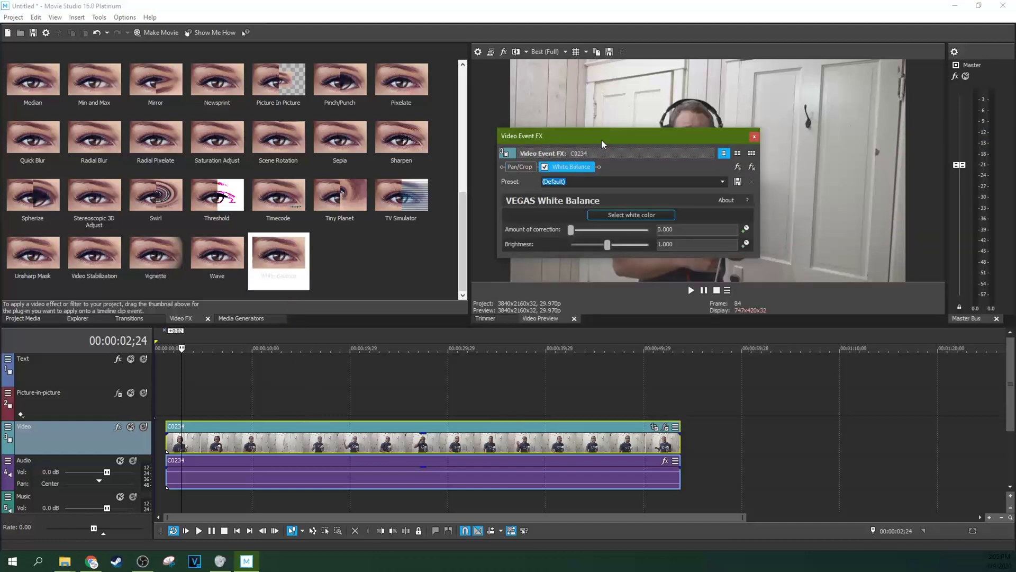
Enlarge and reposition the Video Event FX window, then select White Balance in the chain
{"action": "left_click_drag", "start_coordinate": [608, 121], "coordinate": [276, 107]}
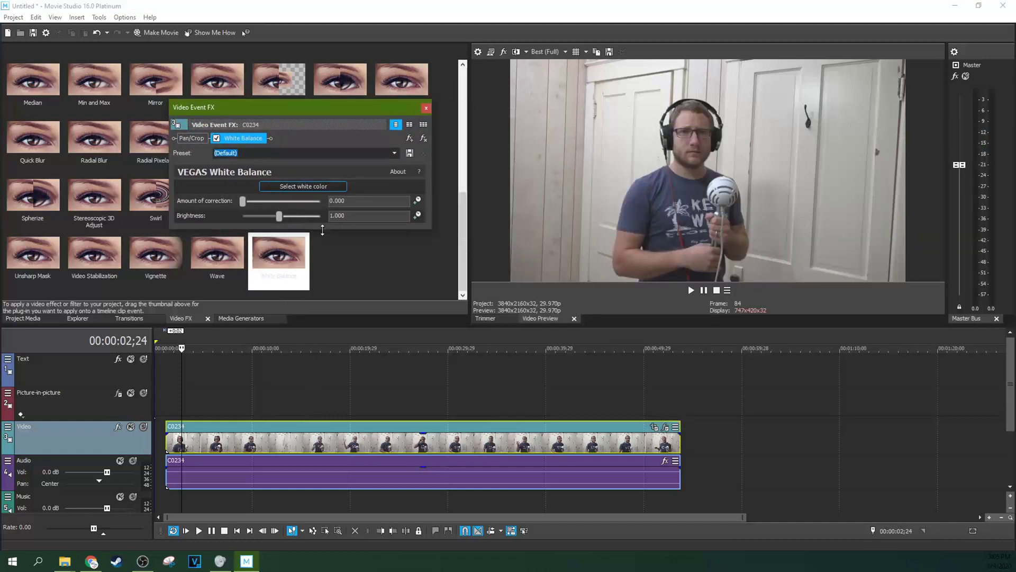
{"action": "left_click_drag", "start_coordinate": [323, 230], "coordinate": [322, 341]}
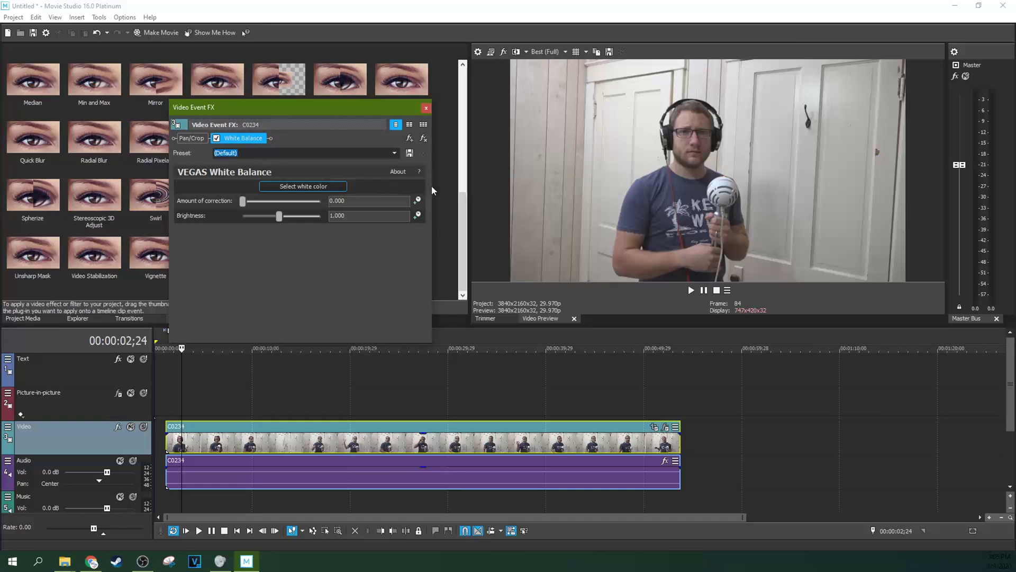
{"action": "left_click_drag", "start_coordinate": [434, 182], "coordinate": [481, 182]}
{"action": "left_click_drag", "start_coordinate": [413, 106], "coordinate": [395, 142]}
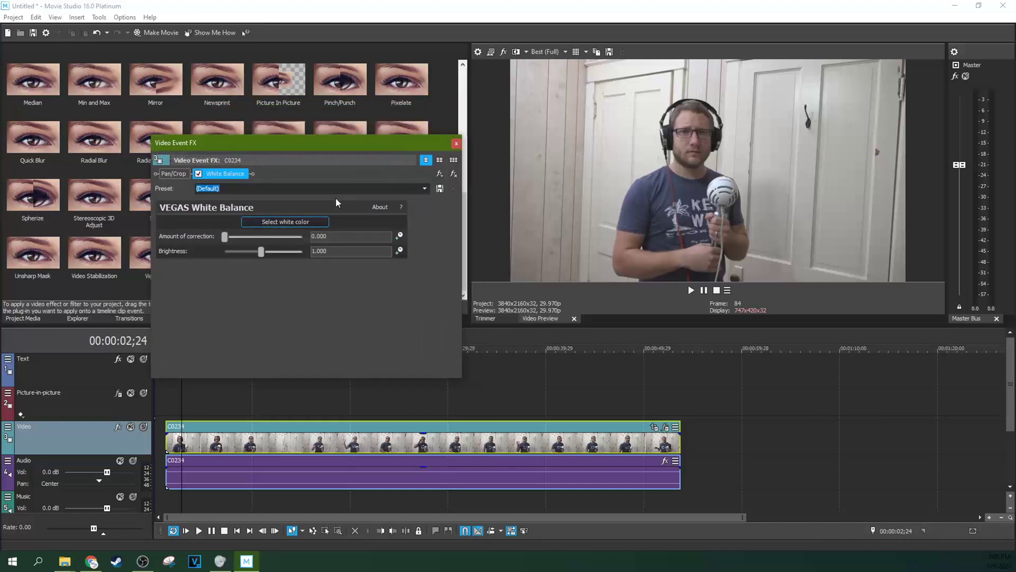
{"action": "left_click", "coordinate": [182, 175]}
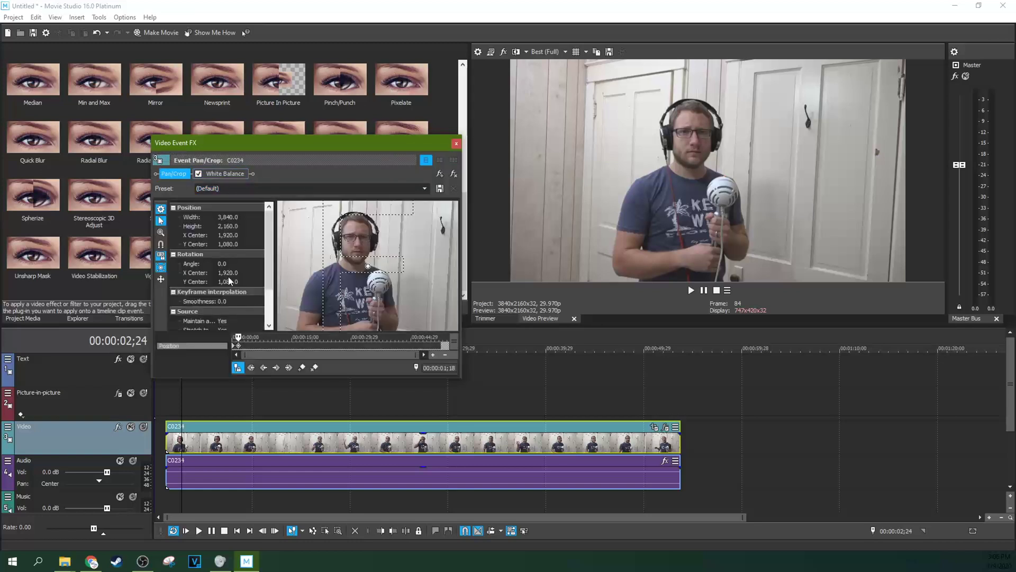
{"action": "left_click", "coordinate": [234, 348]}
{"action": "left_click", "coordinate": [221, 172]}
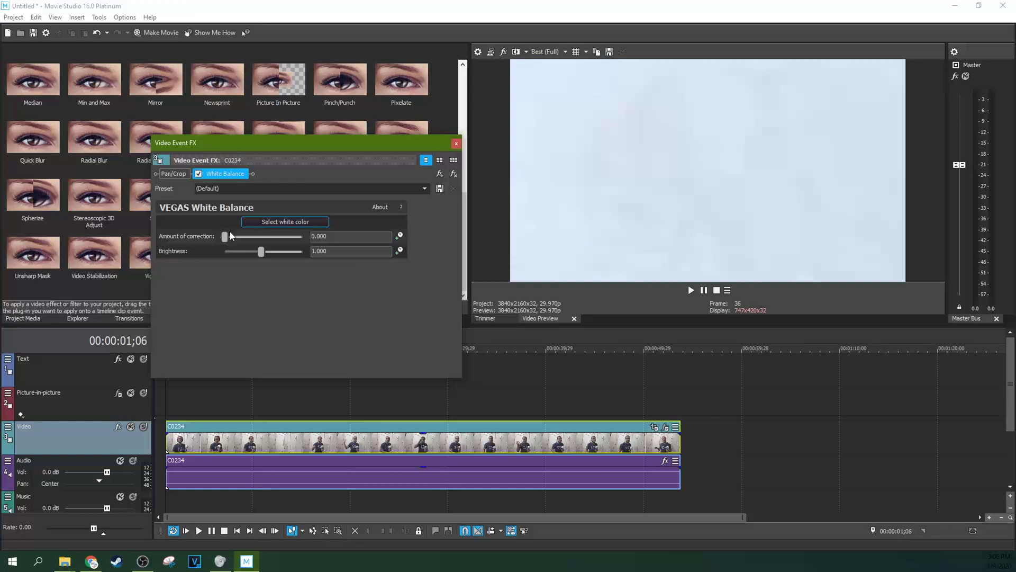
Pick a white spot in the preview as reference, then lower Amount of correction to 0.163
{"action": "left_click", "coordinate": [271, 222]}
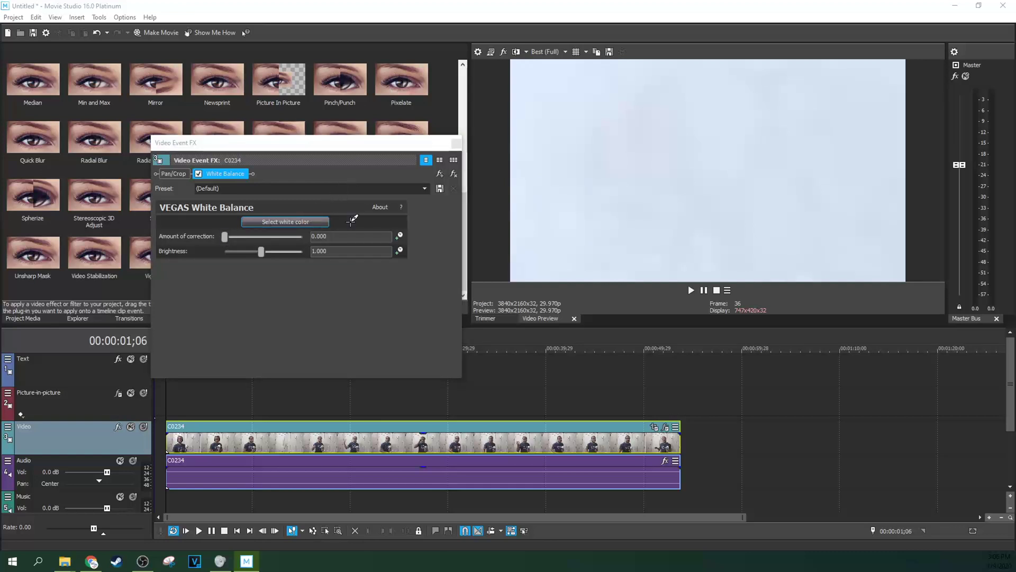
{"action": "left_click", "coordinate": [624, 142]}
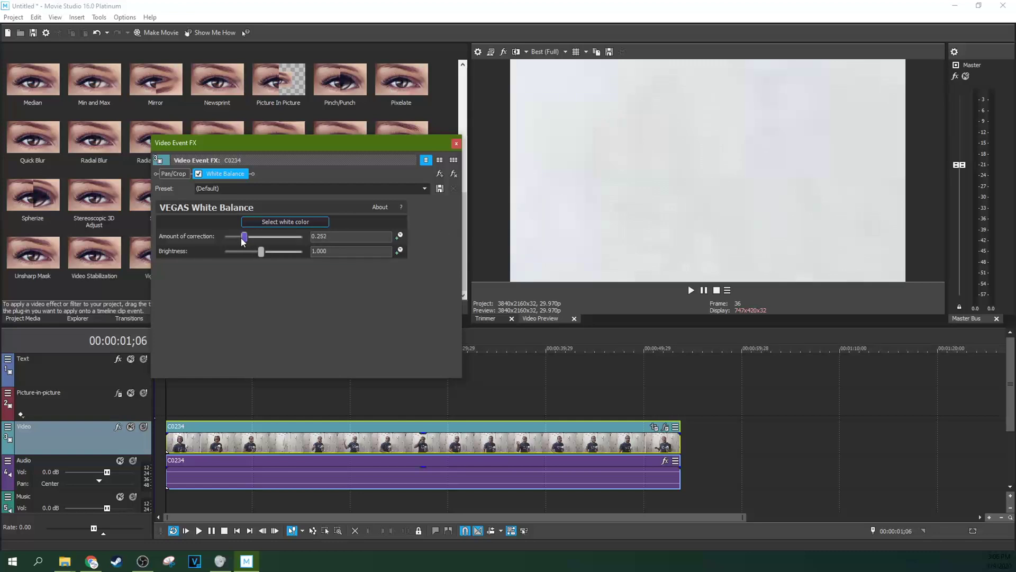
{"action": "left_click_drag", "start_coordinate": [241, 240], "coordinate": [237, 238]}
{"action": "left_click", "coordinate": [175, 174]}
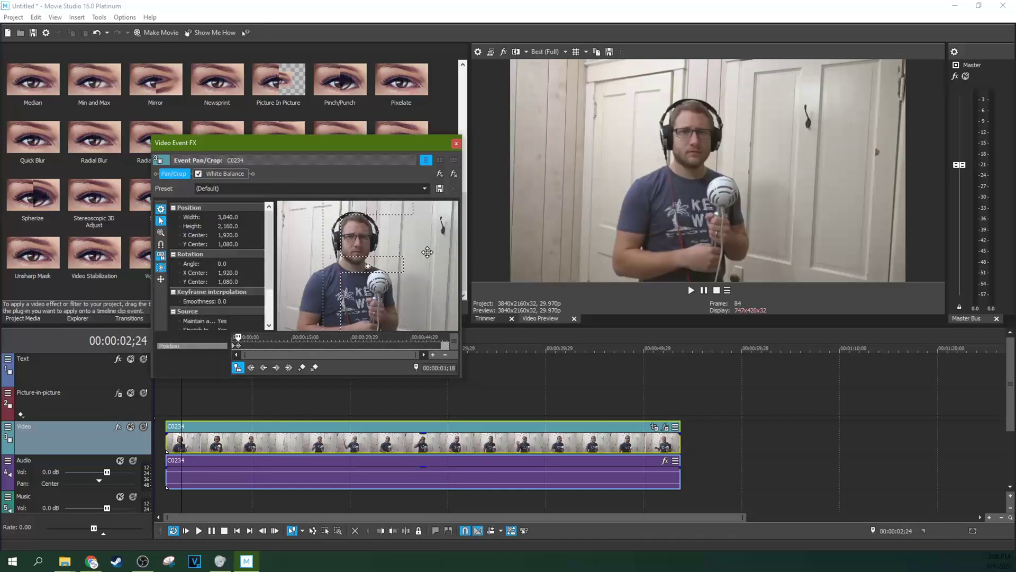
Compare White Balance off and on, raise Brightness to 1.095, then view Pan/Crop with it enabled
{"action": "left_click_drag", "start_coordinate": [236, 349], "coordinate": [240, 351]}
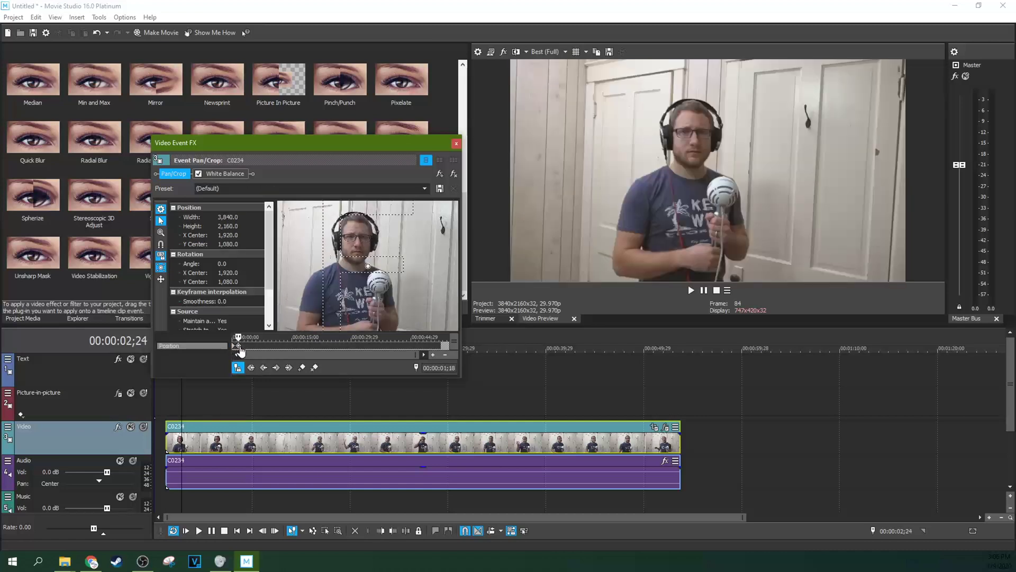
{"action": "left_click", "coordinate": [197, 175]}
{"action": "left_click", "coordinate": [197, 174]}
{"action": "left_click", "coordinate": [225, 173]}
{"action": "left_click_drag", "start_coordinate": [261, 251], "coordinate": [267, 253]}
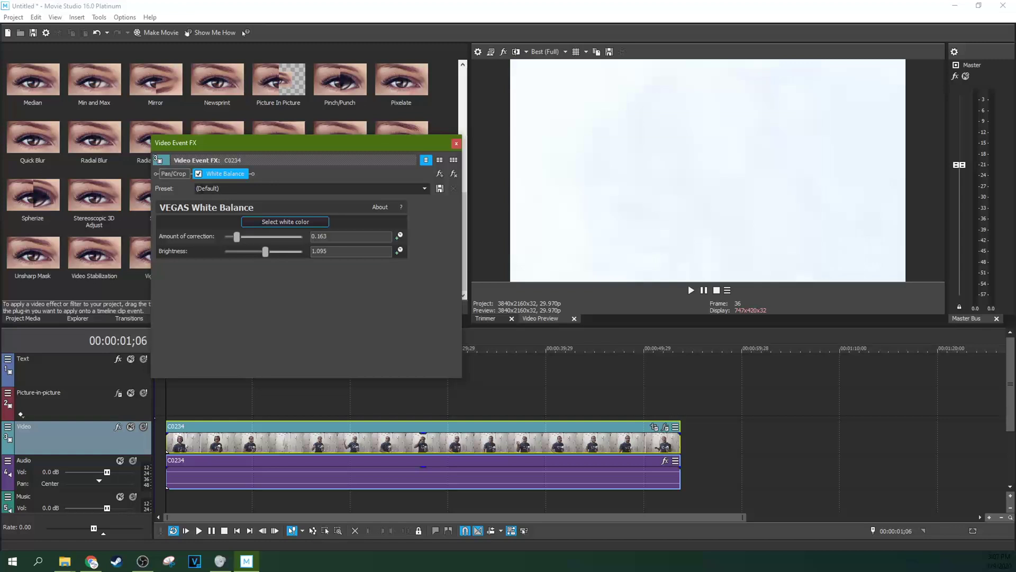
{"action": "left_click", "coordinate": [183, 174]}
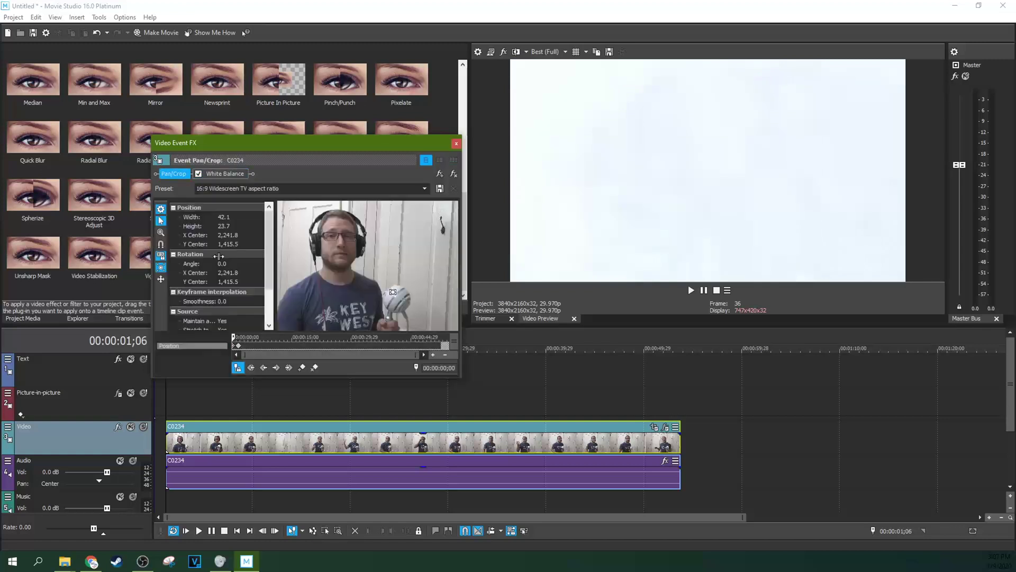
{"action": "left_click", "coordinate": [239, 349]}
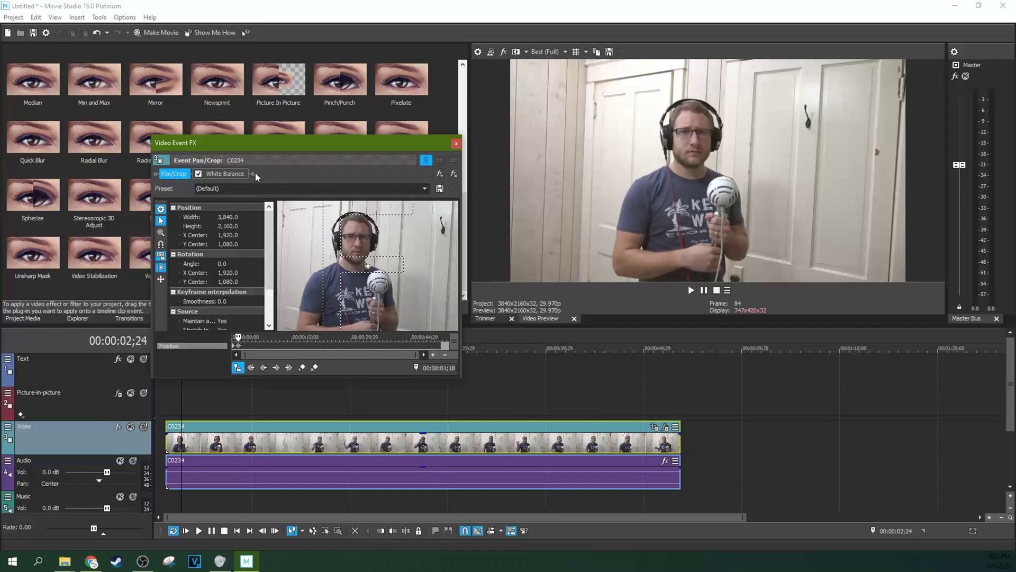
{"action": "left_click", "coordinate": [199, 174]}
Close the Video Event FX window for C0234
{"action": "left_click", "coordinate": [458, 145]}
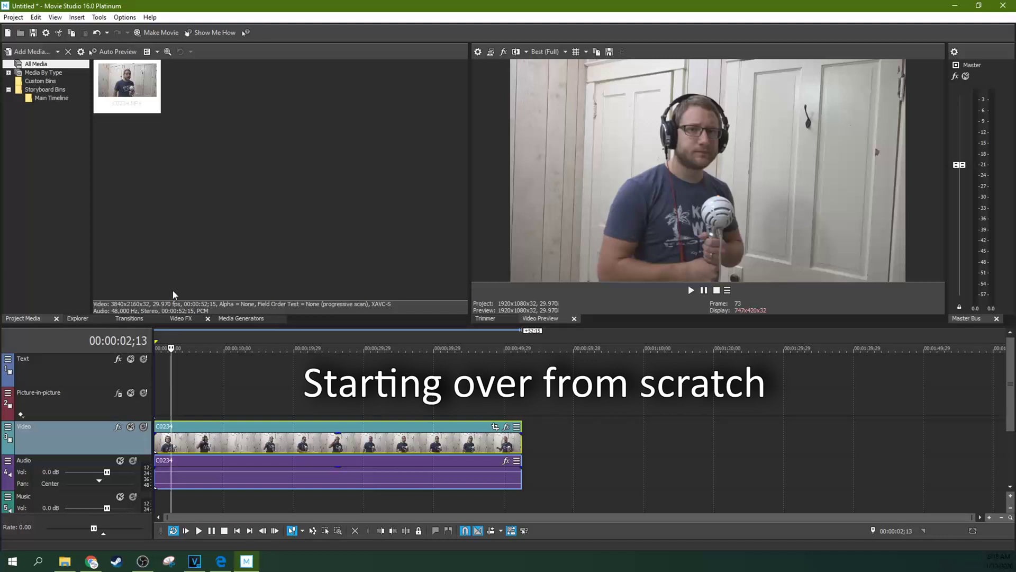
Drag Color Corrector from the Video FX list onto C0234 and move its FX window up
{"action": "left_click", "coordinate": [180, 319]}
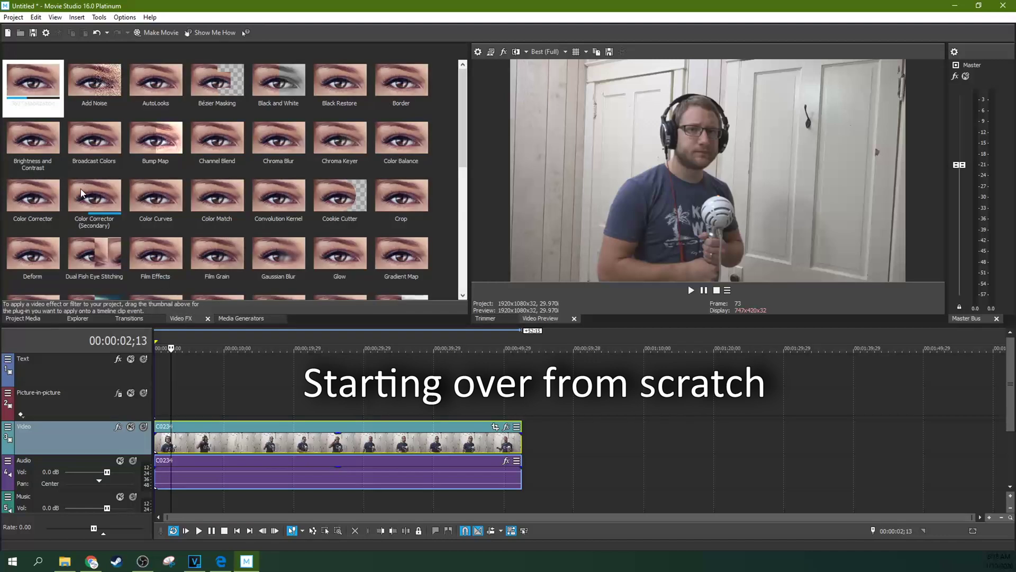
{"action": "left_click", "coordinate": [48, 195]}
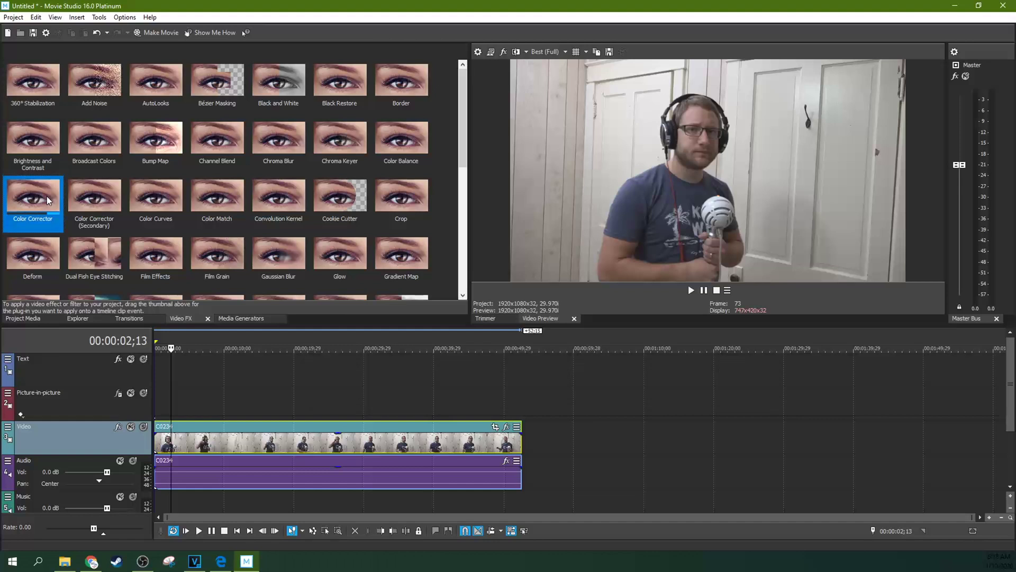
{"action": "left_click_drag", "start_coordinate": [47, 196], "coordinate": [259, 436]}
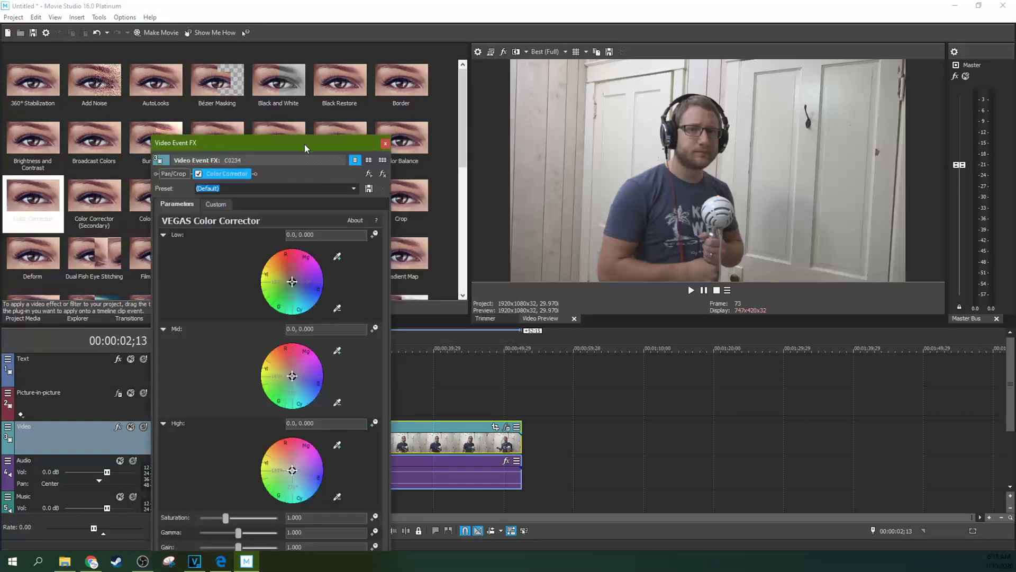
{"action": "left_click_drag", "start_coordinate": [304, 144], "coordinate": [293, 72]}
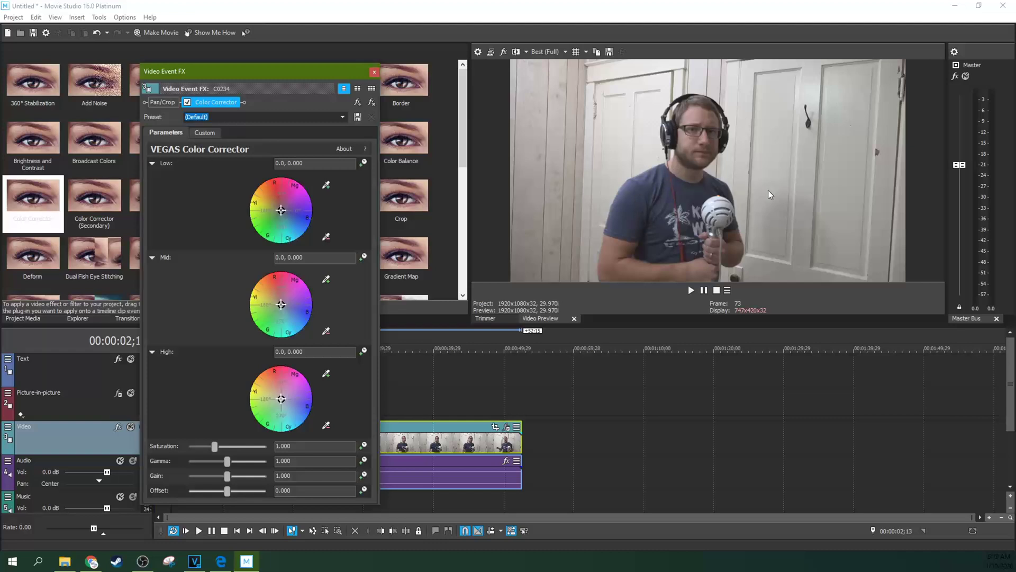
{"action": "left_click_drag", "start_coordinate": [290, 73], "coordinate": [300, 55]}
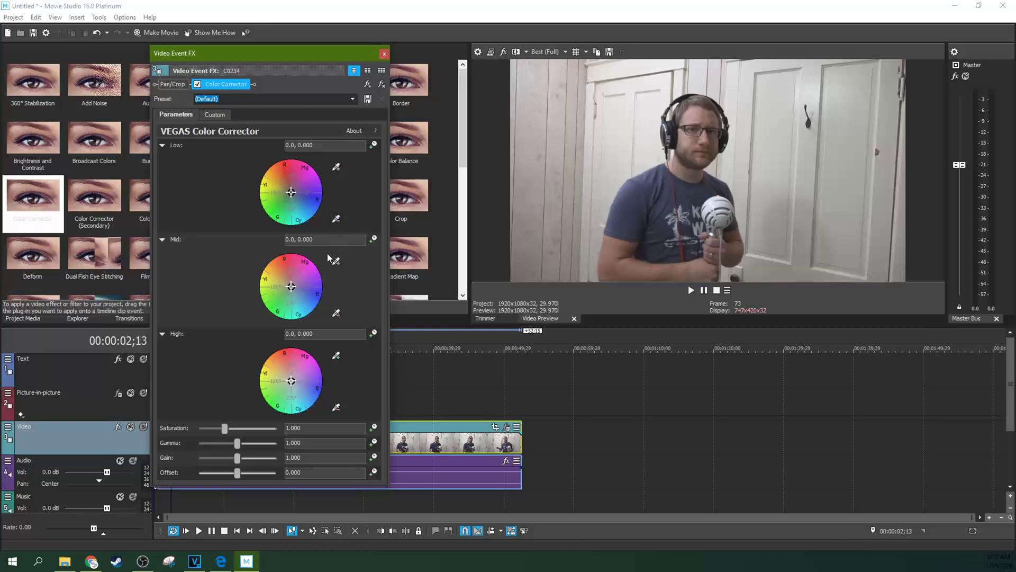
{"action": "mouse_move", "coordinate": [292, 192]}
{"action": "left_mouse_down"}
{"action": "mouse_move", "coordinate": [316, 210]}
{"action": "mouse_move", "coordinate": [273, 174]}
{"action": "mouse_move", "coordinate": [300, 206]}
{"action": "mouse_move", "coordinate": [293, 194]}
{"action": "left_mouse_up"}
{"action": "double_click", "coordinate": [294, 194]}
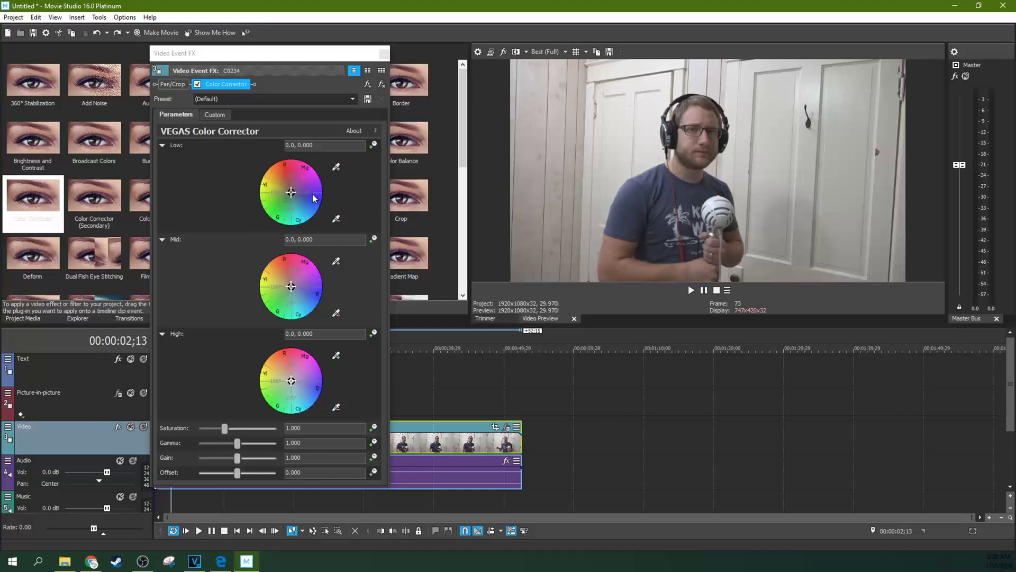
{"action": "mouse_move", "coordinate": [292, 193]}
{"action": "left_mouse_down"}
{"action": "mouse_move", "coordinate": [289, 184]}
{"action": "mouse_move", "coordinate": [295, 207]}
{"action": "mouse_move", "coordinate": [313, 200]}
{"action": "mouse_move", "coordinate": [272, 189]}
{"action": "mouse_move", "coordinate": [310, 180]}
{"action": "mouse_move", "coordinate": [279, 219]}
{"action": "mouse_move", "coordinate": [299, 172]}
{"action": "mouse_move", "coordinate": [295, 192]}
{"action": "left_mouse_up"}
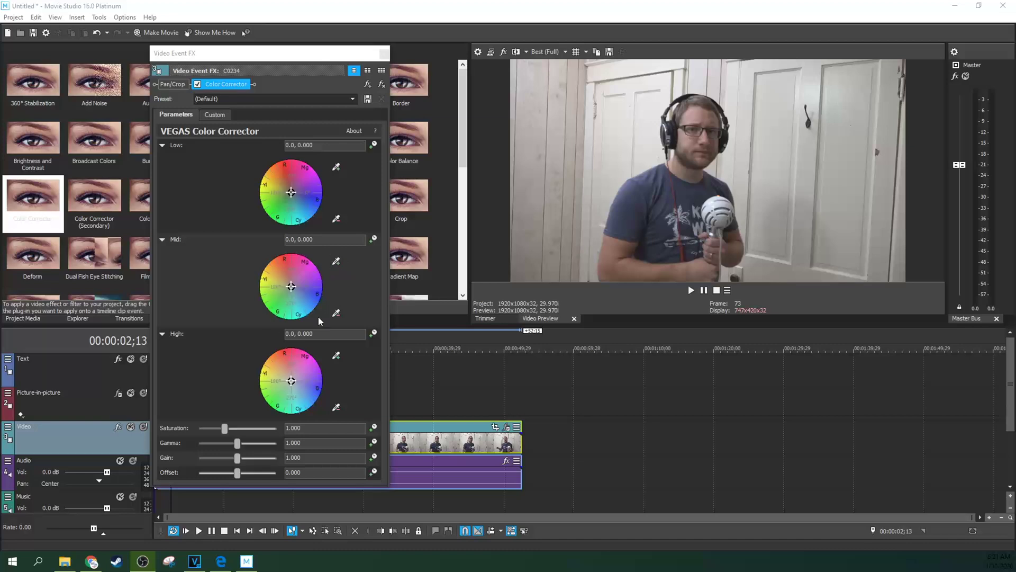
Try shifts on the Mid and High wheels, resetting them, and end with a slight Mid-tone shift
{"action": "left_click", "coordinate": [291, 289]}
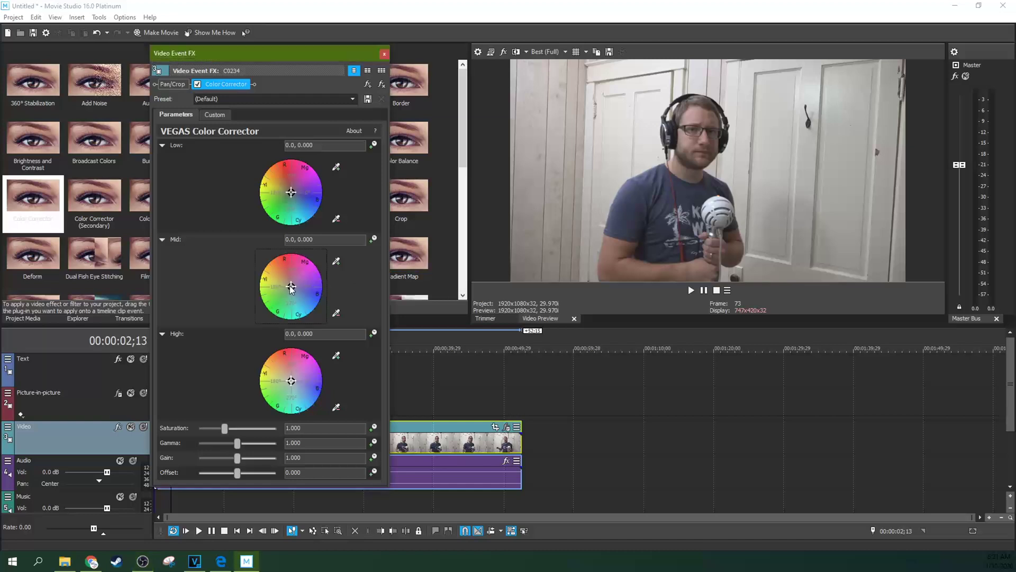
{"action": "mouse_move", "coordinate": [290, 284]}
{"action": "left_mouse_down"}
{"action": "mouse_move", "coordinate": [313, 263]}
{"action": "mouse_move", "coordinate": [287, 286]}
{"action": "left_mouse_up"}
{"action": "double_click", "coordinate": [289, 287]}
{"action": "left_click_drag", "start_coordinate": [292, 288], "coordinate": [291, 285]}
{"action": "double_click", "coordinate": [291, 287]}
{"action": "left_click_drag", "start_coordinate": [291, 289], "coordinate": [288, 283]}
{"action": "mouse_move", "coordinate": [291, 381]}
{"action": "left_mouse_down"}
{"action": "mouse_move", "coordinate": [316, 359]}
{"action": "mouse_move", "coordinate": [265, 408]}
{"action": "mouse_move", "coordinate": [270, 356]}
{"action": "mouse_move", "coordinate": [251, 431]}
{"action": "mouse_move", "coordinate": [295, 426]}
{"action": "mouse_move", "coordinate": [291, 374]}
{"action": "left_mouse_up"}
{"action": "double_click", "coordinate": [292, 376]}
{"action": "left_click_drag", "start_coordinate": [288, 283], "coordinate": [294, 289]}
{"action": "double_click", "coordinate": [295, 291]}
{"action": "left_click_drag", "start_coordinate": [290, 286], "coordinate": [286, 284]}
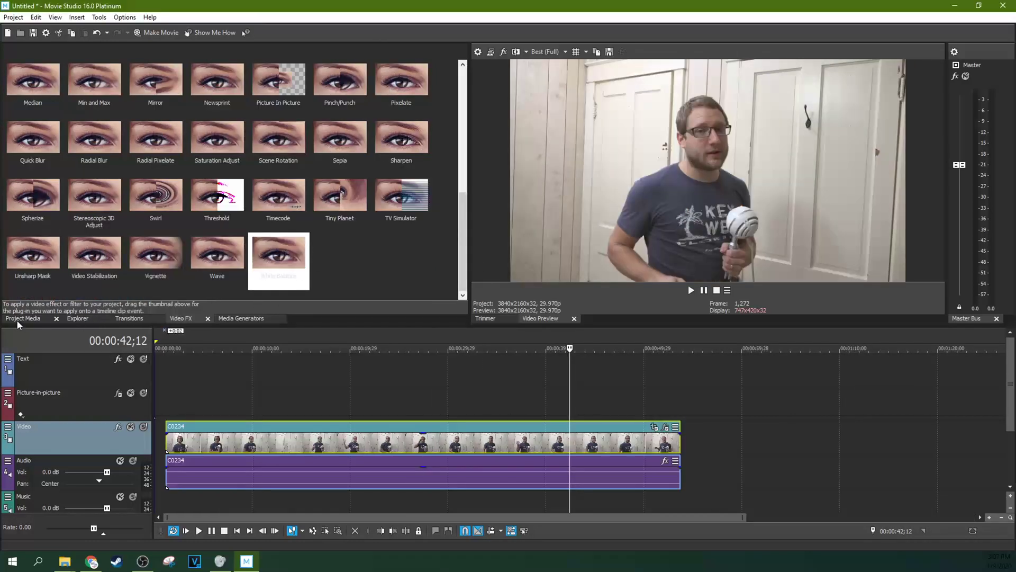
Apply Black and White to C0234 and choose the 25% Black and White preset (blend 0.250)
{"action": "left_click", "coordinate": [84, 319]}
{"action": "left_click", "coordinate": [129, 320]}
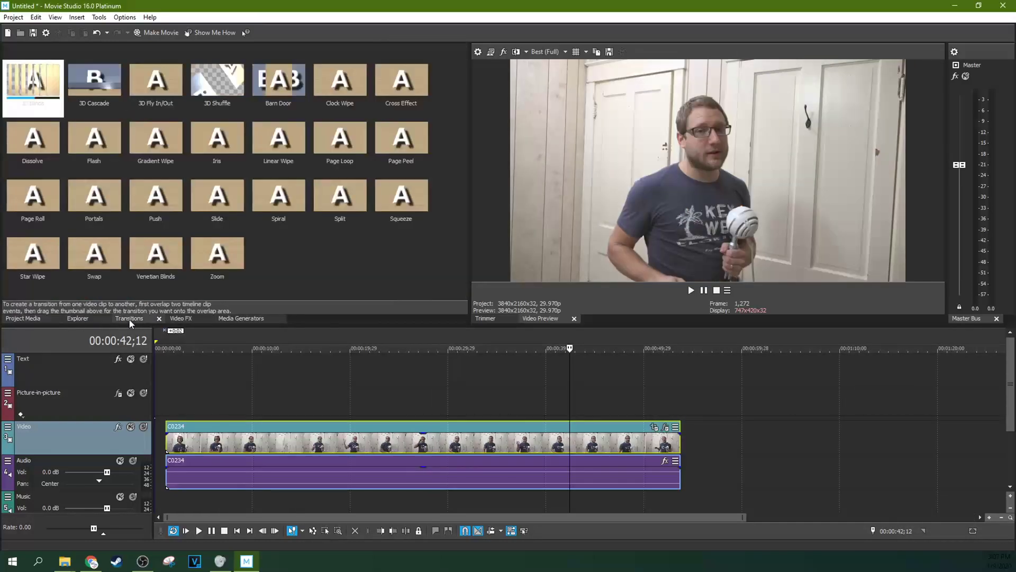
{"action": "left_click", "coordinate": [77, 318]}
{"action": "left_click", "coordinate": [192, 318]}
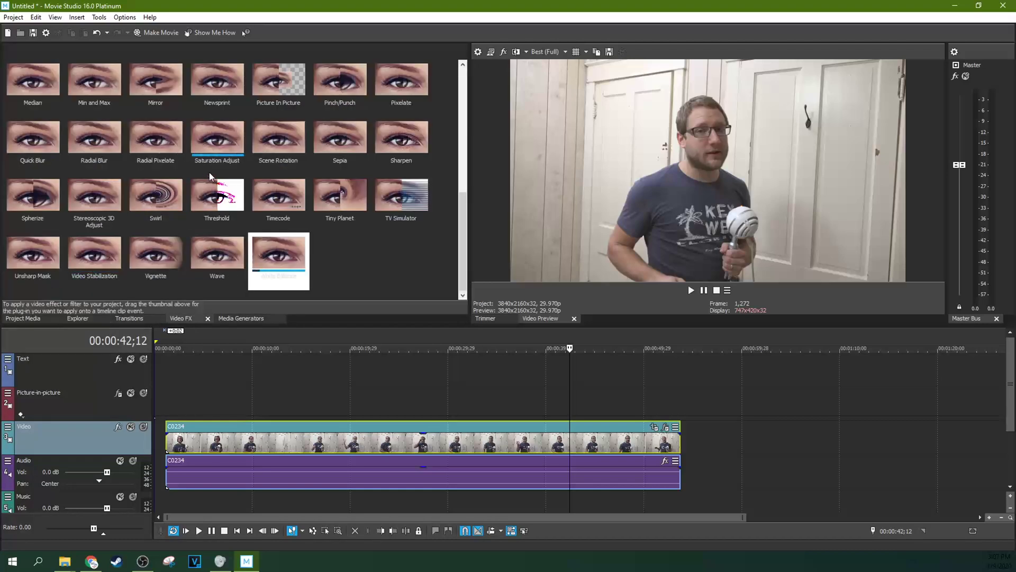
{"action": "scroll", "coordinate": [209, 173], "scroll_direction": "up", "scroll_amount": 5}
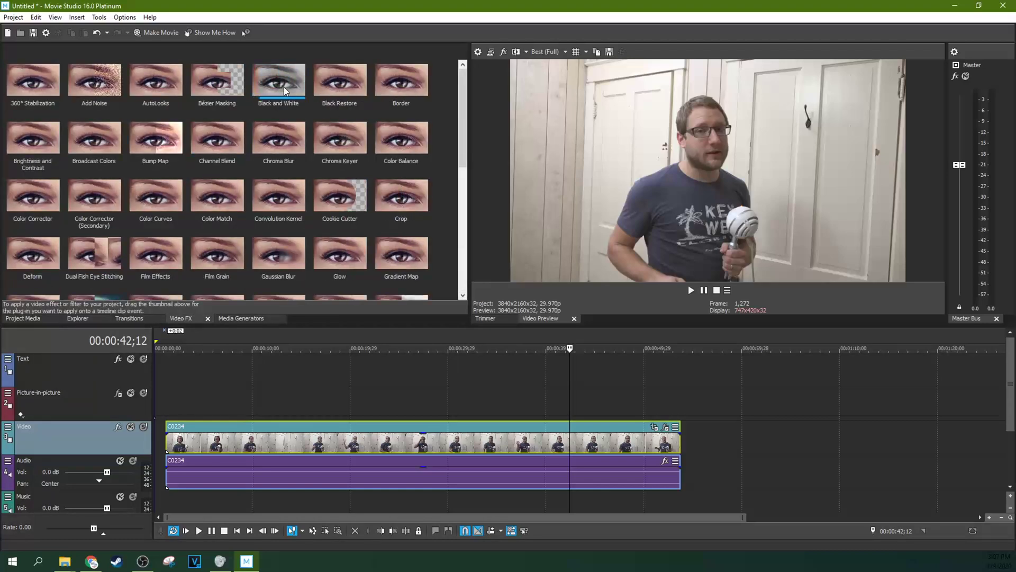
{"action": "left_click_drag", "start_coordinate": [284, 87], "coordinate": [364, 436]}
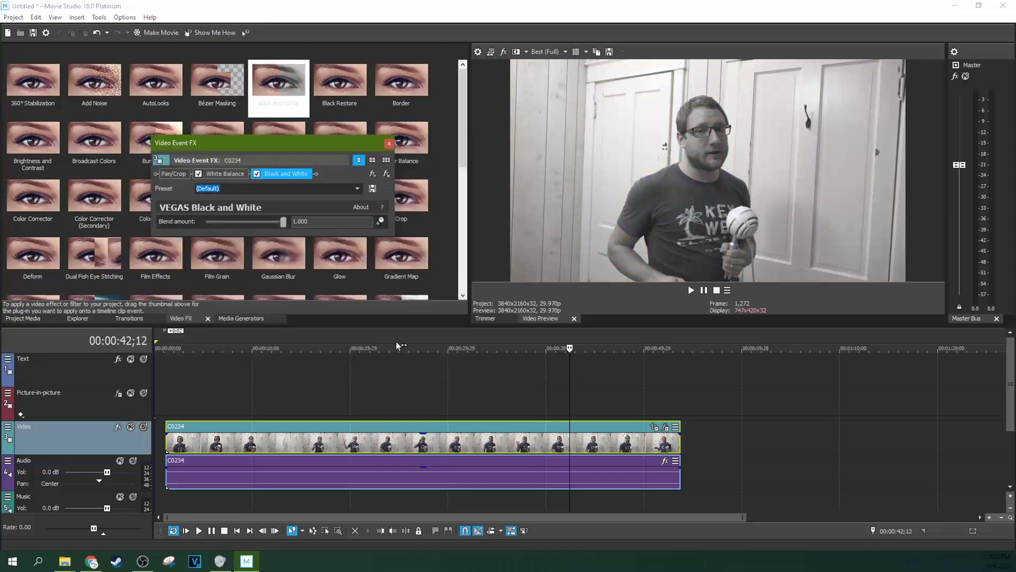
{"action": "left_click", "coordinate": [358, 189]}
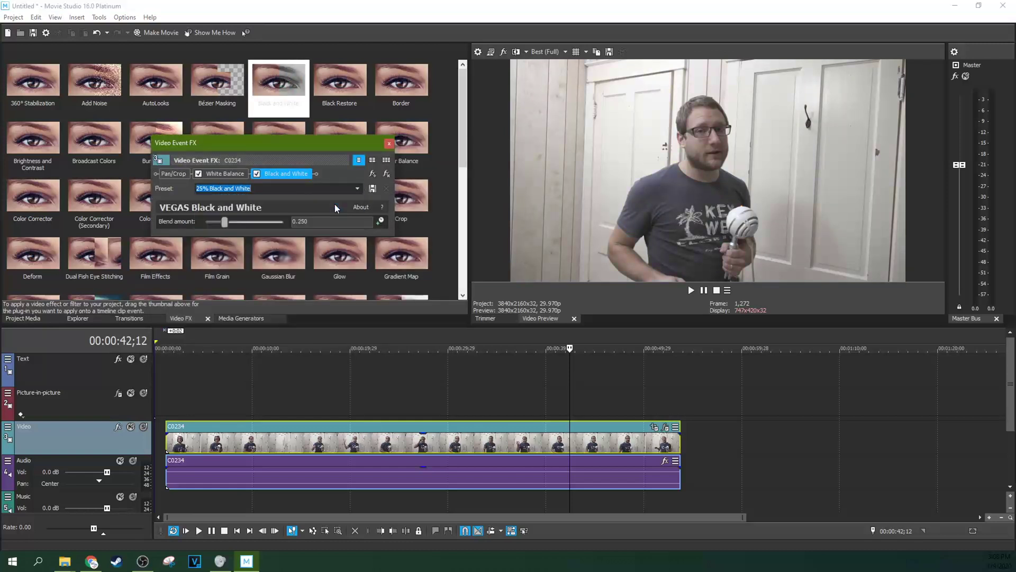
{"action": "left_click", "coordinate": [258, 174]}
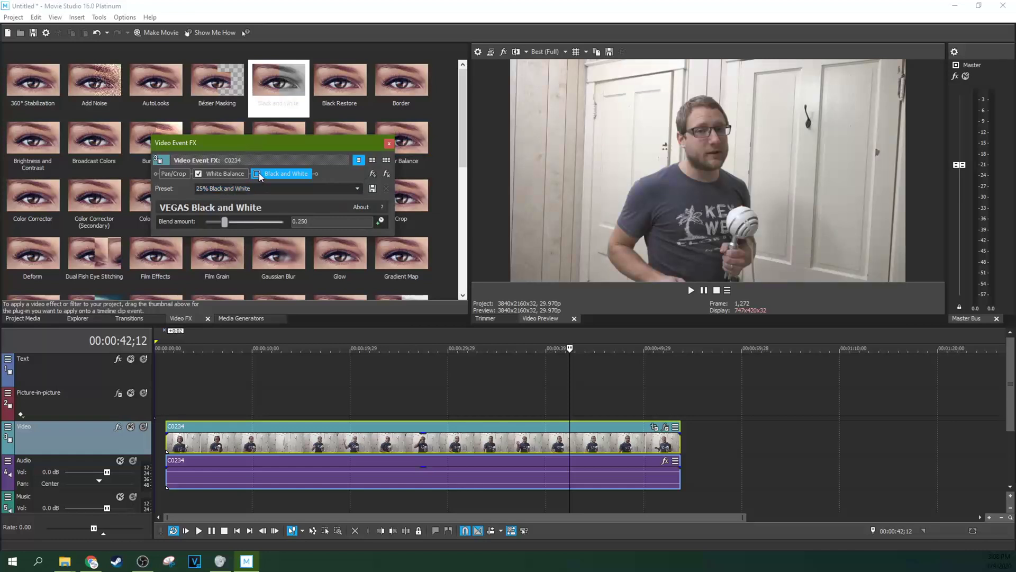